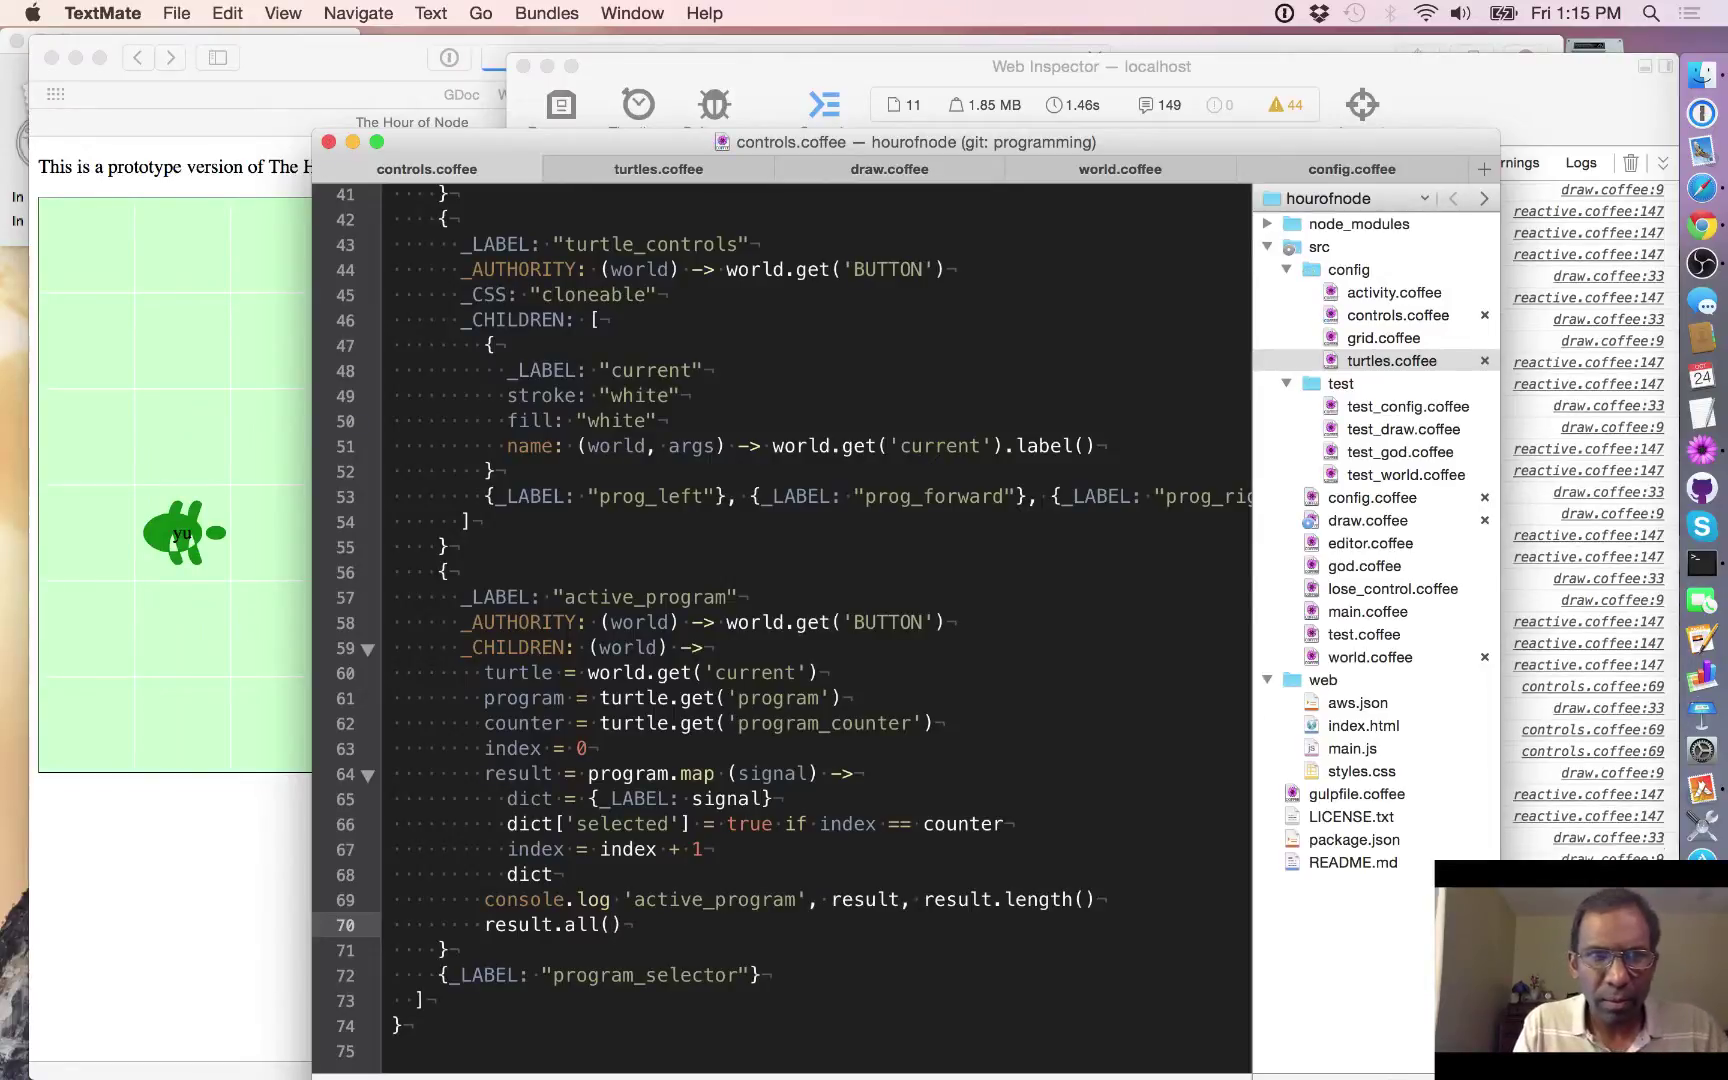
Bring up the reloaded Hour of Node page, check the Web Inspector console, and return
click(175, 540)
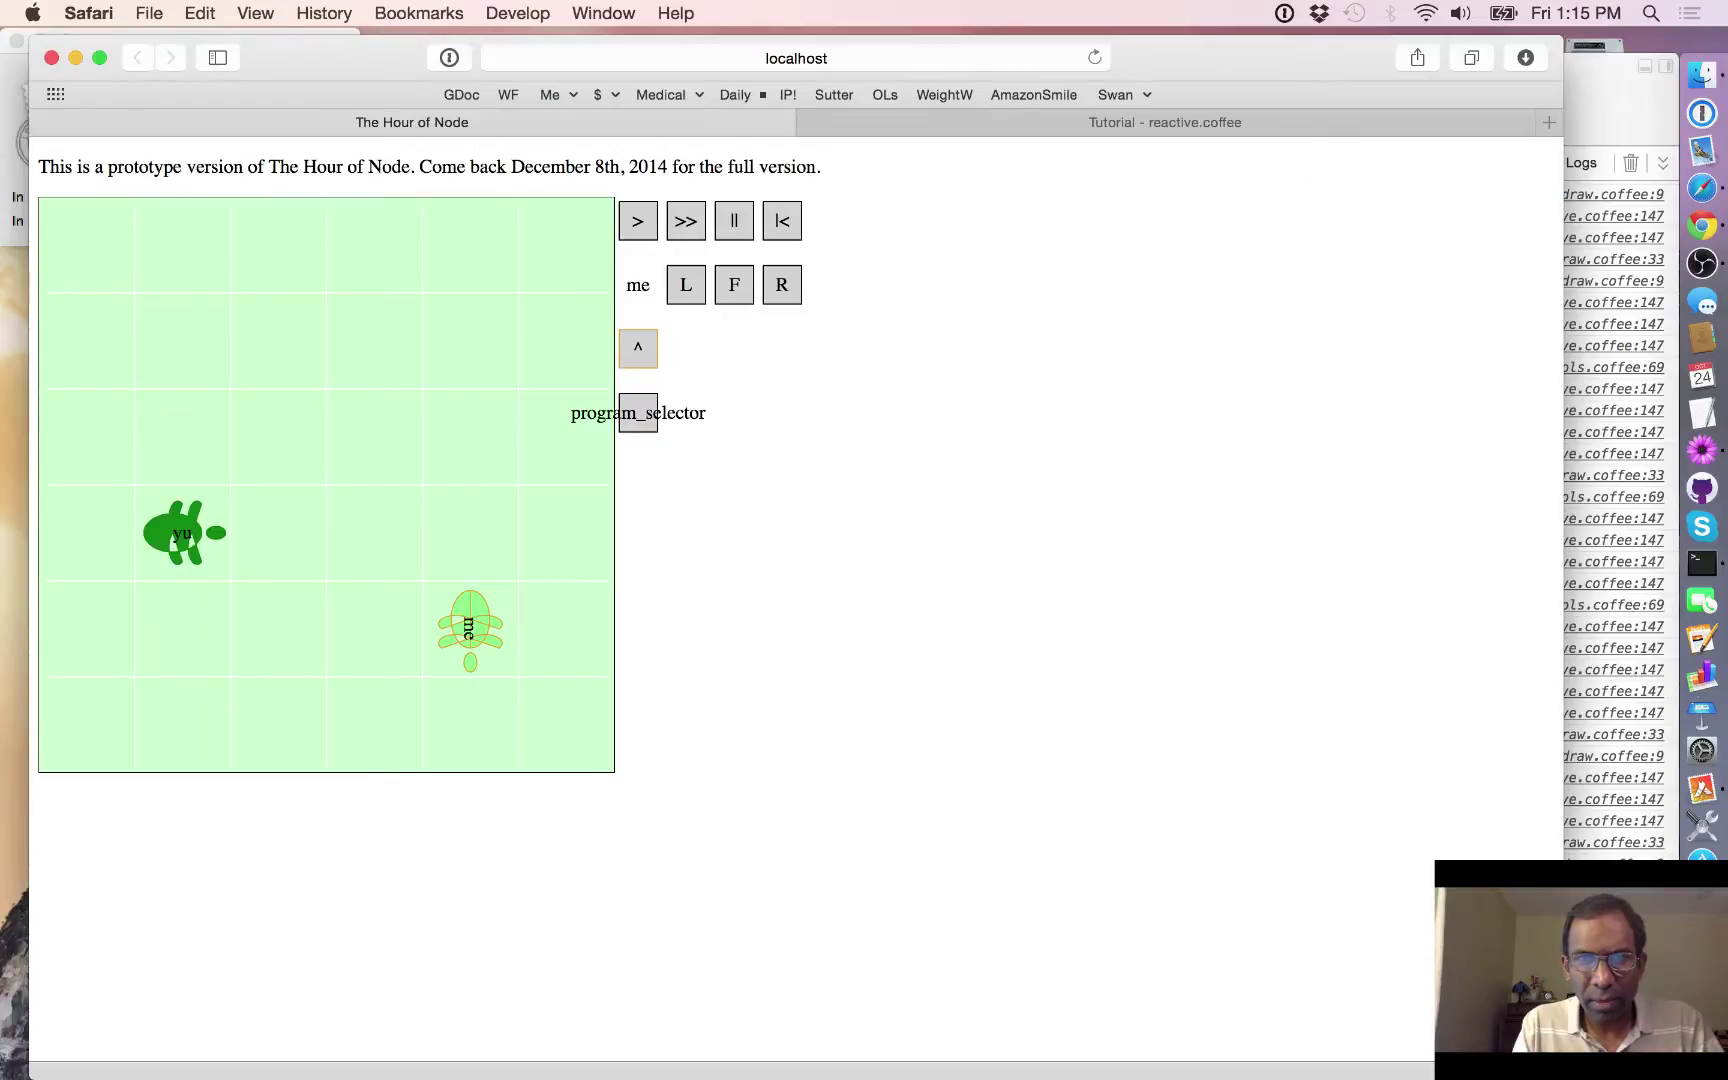
key(super+alt+c)
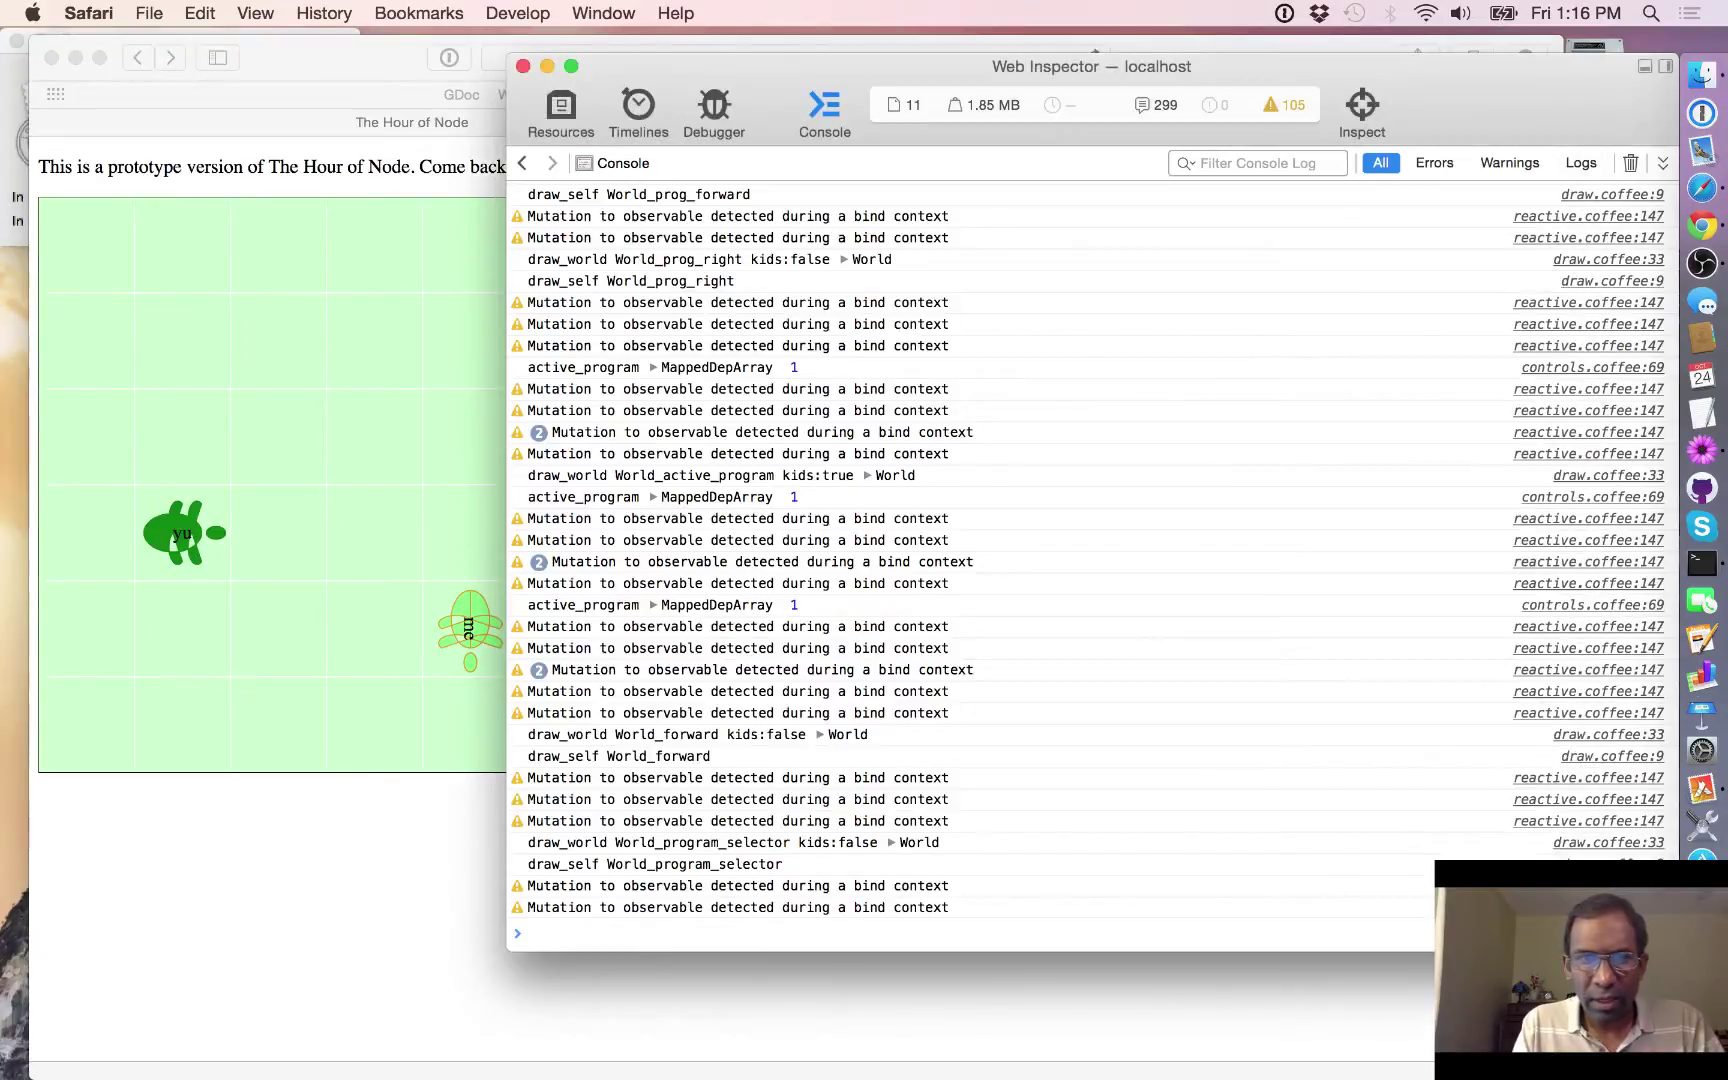
key(super+grave)
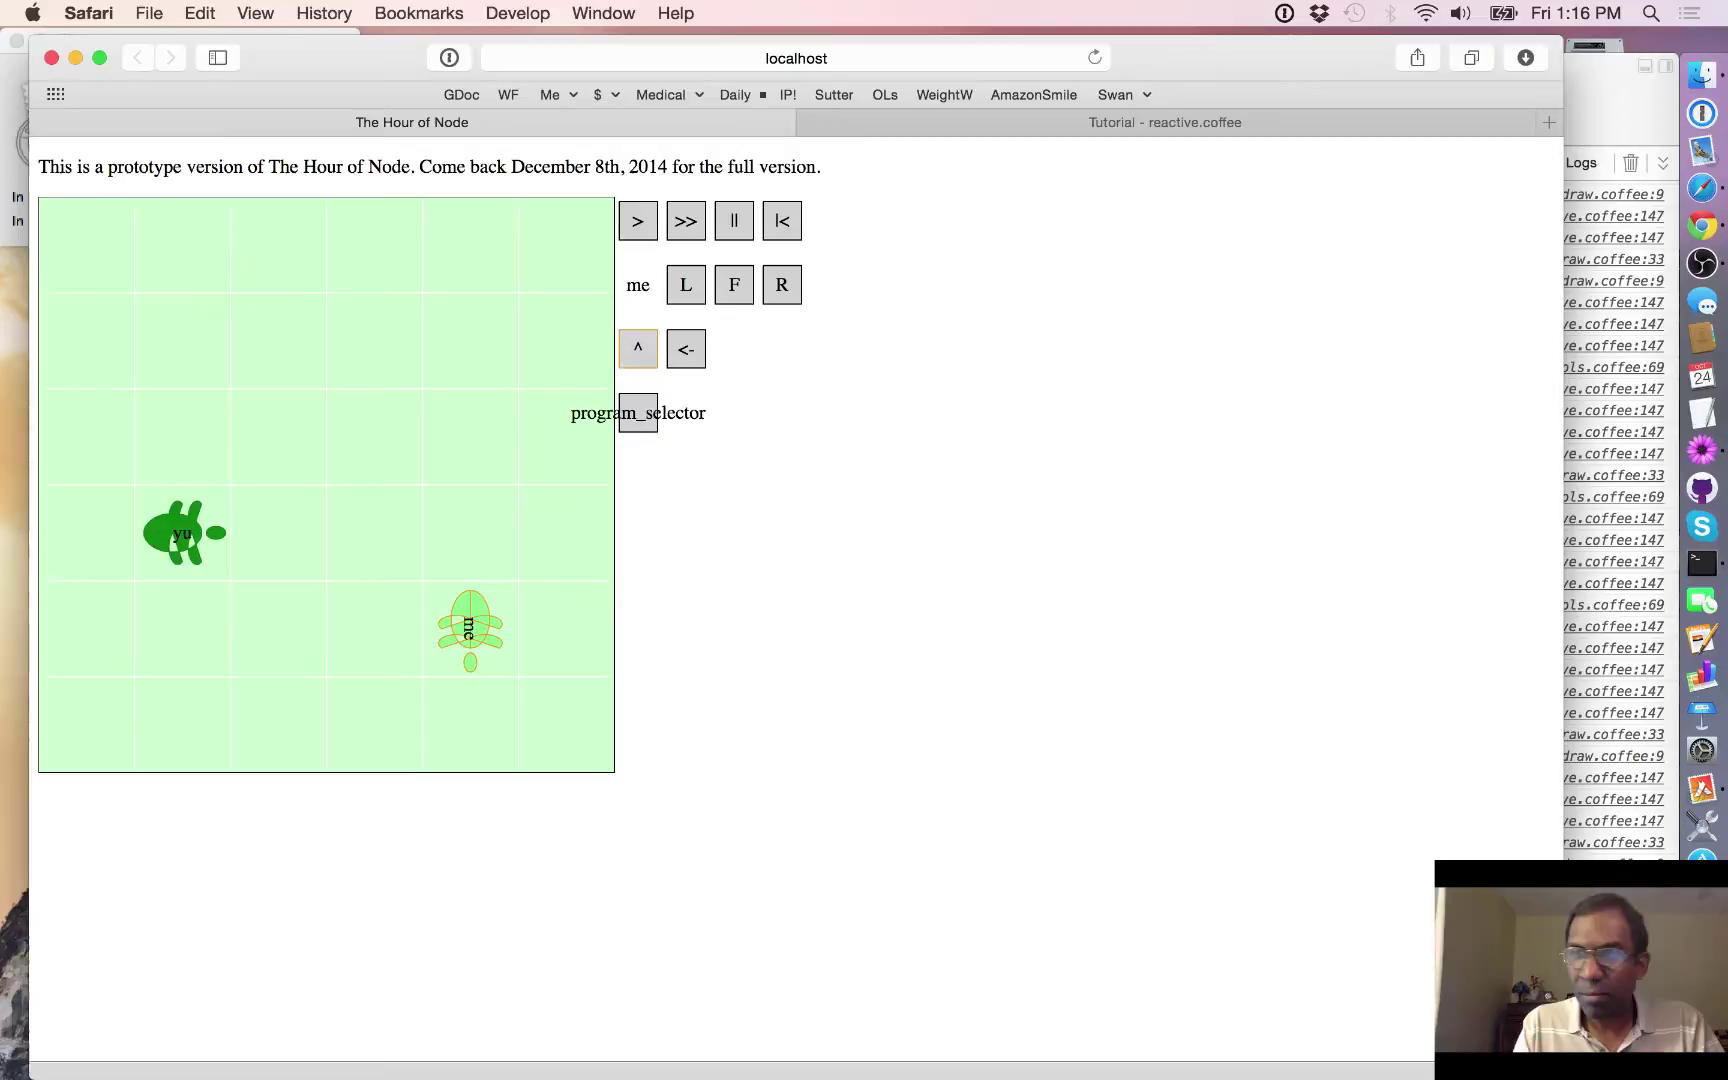
click(1703, 225)
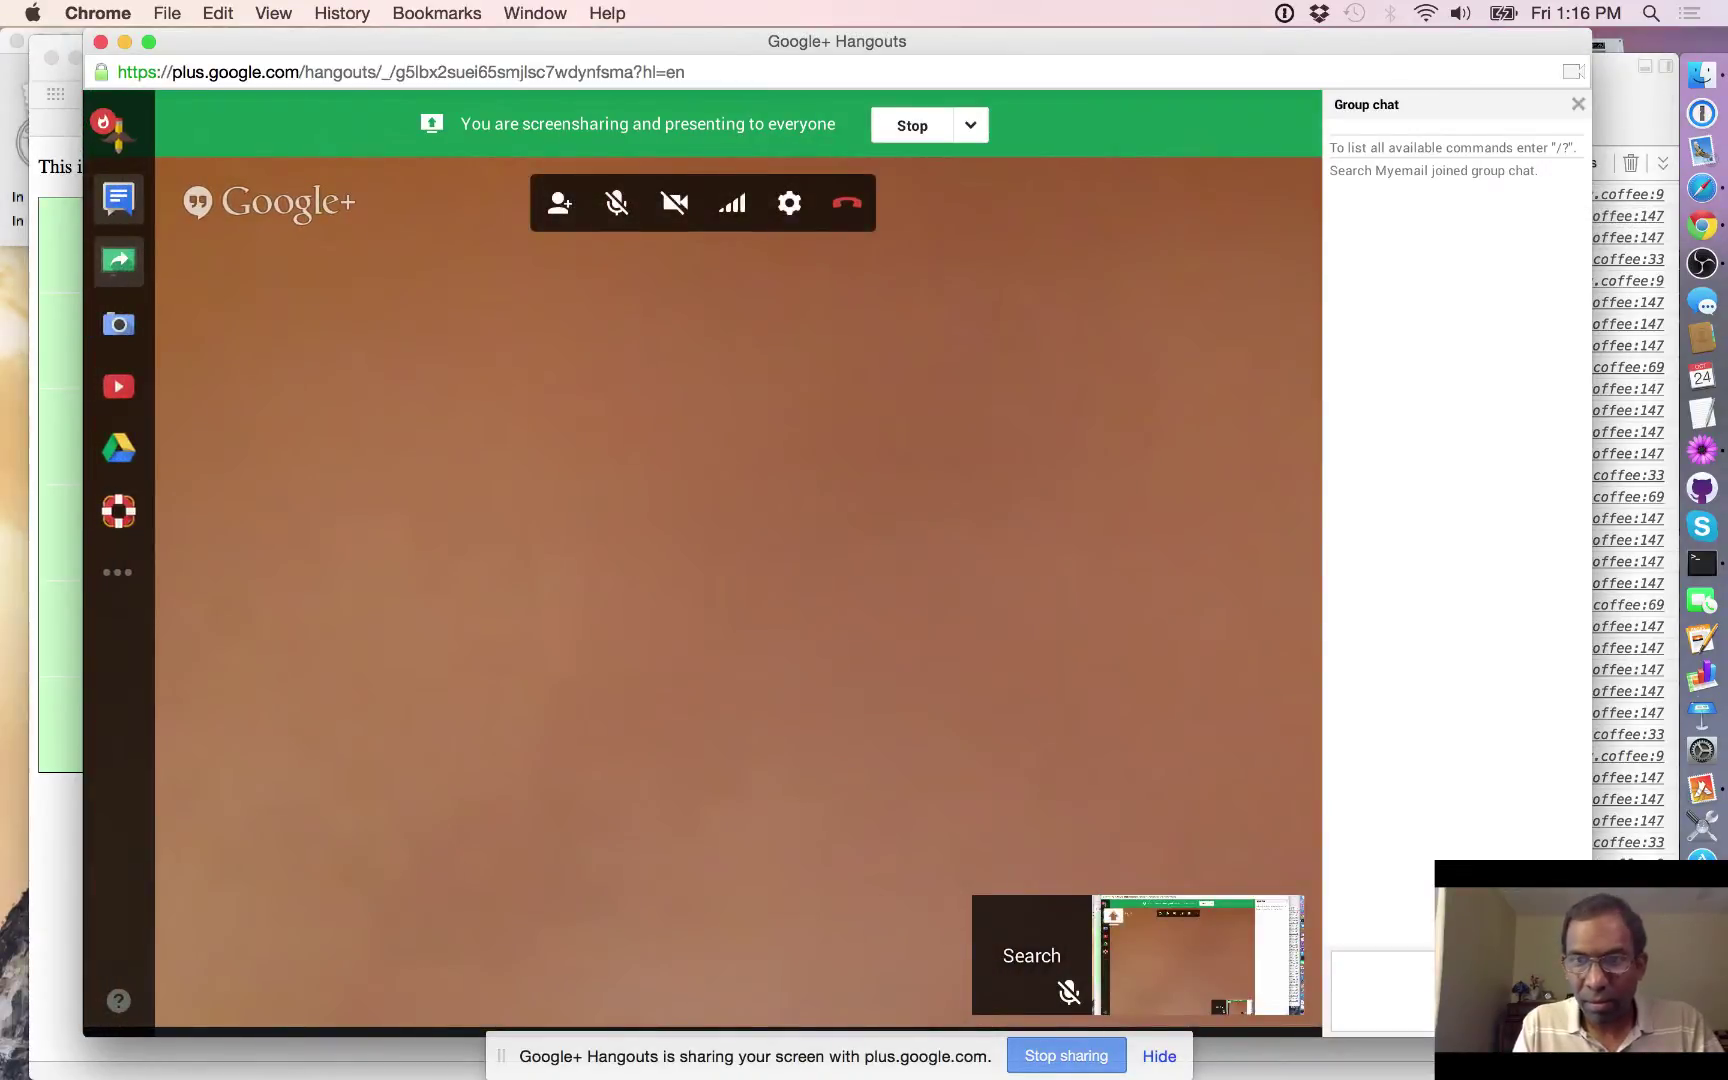
key(super+Tab)
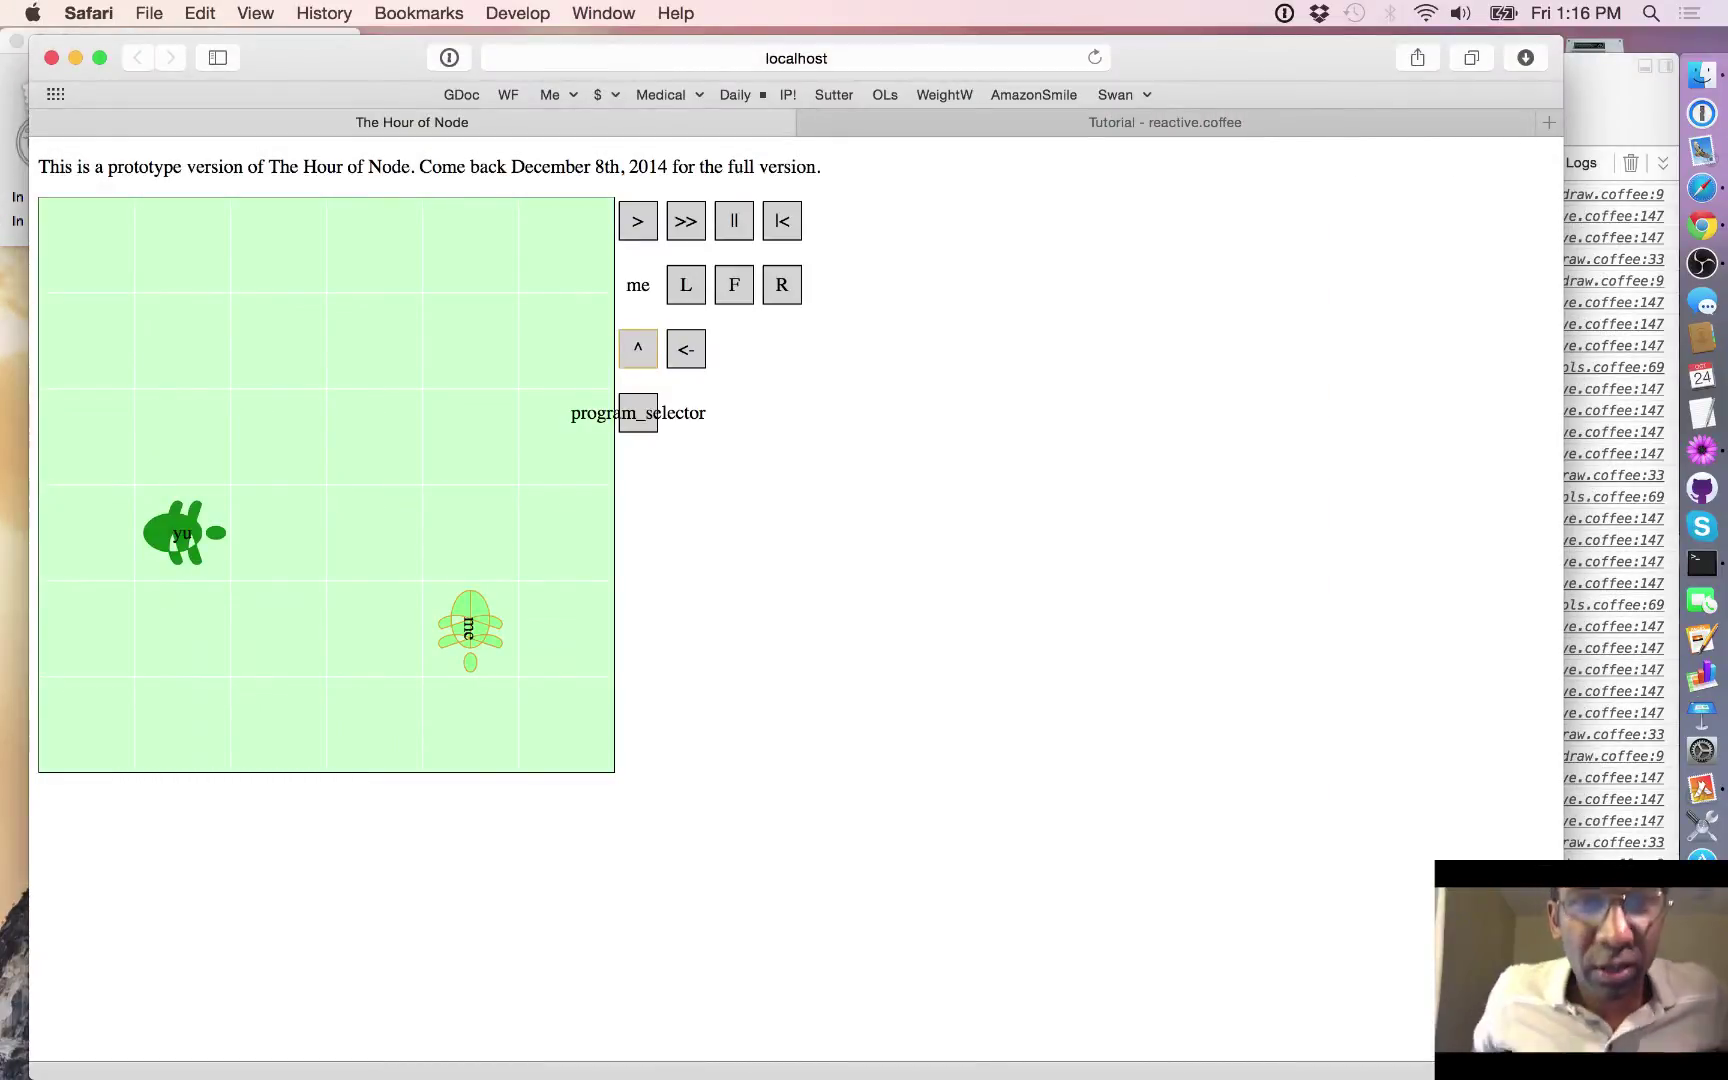
Add another ^ instruction after the <- in the game's program row
key(space)
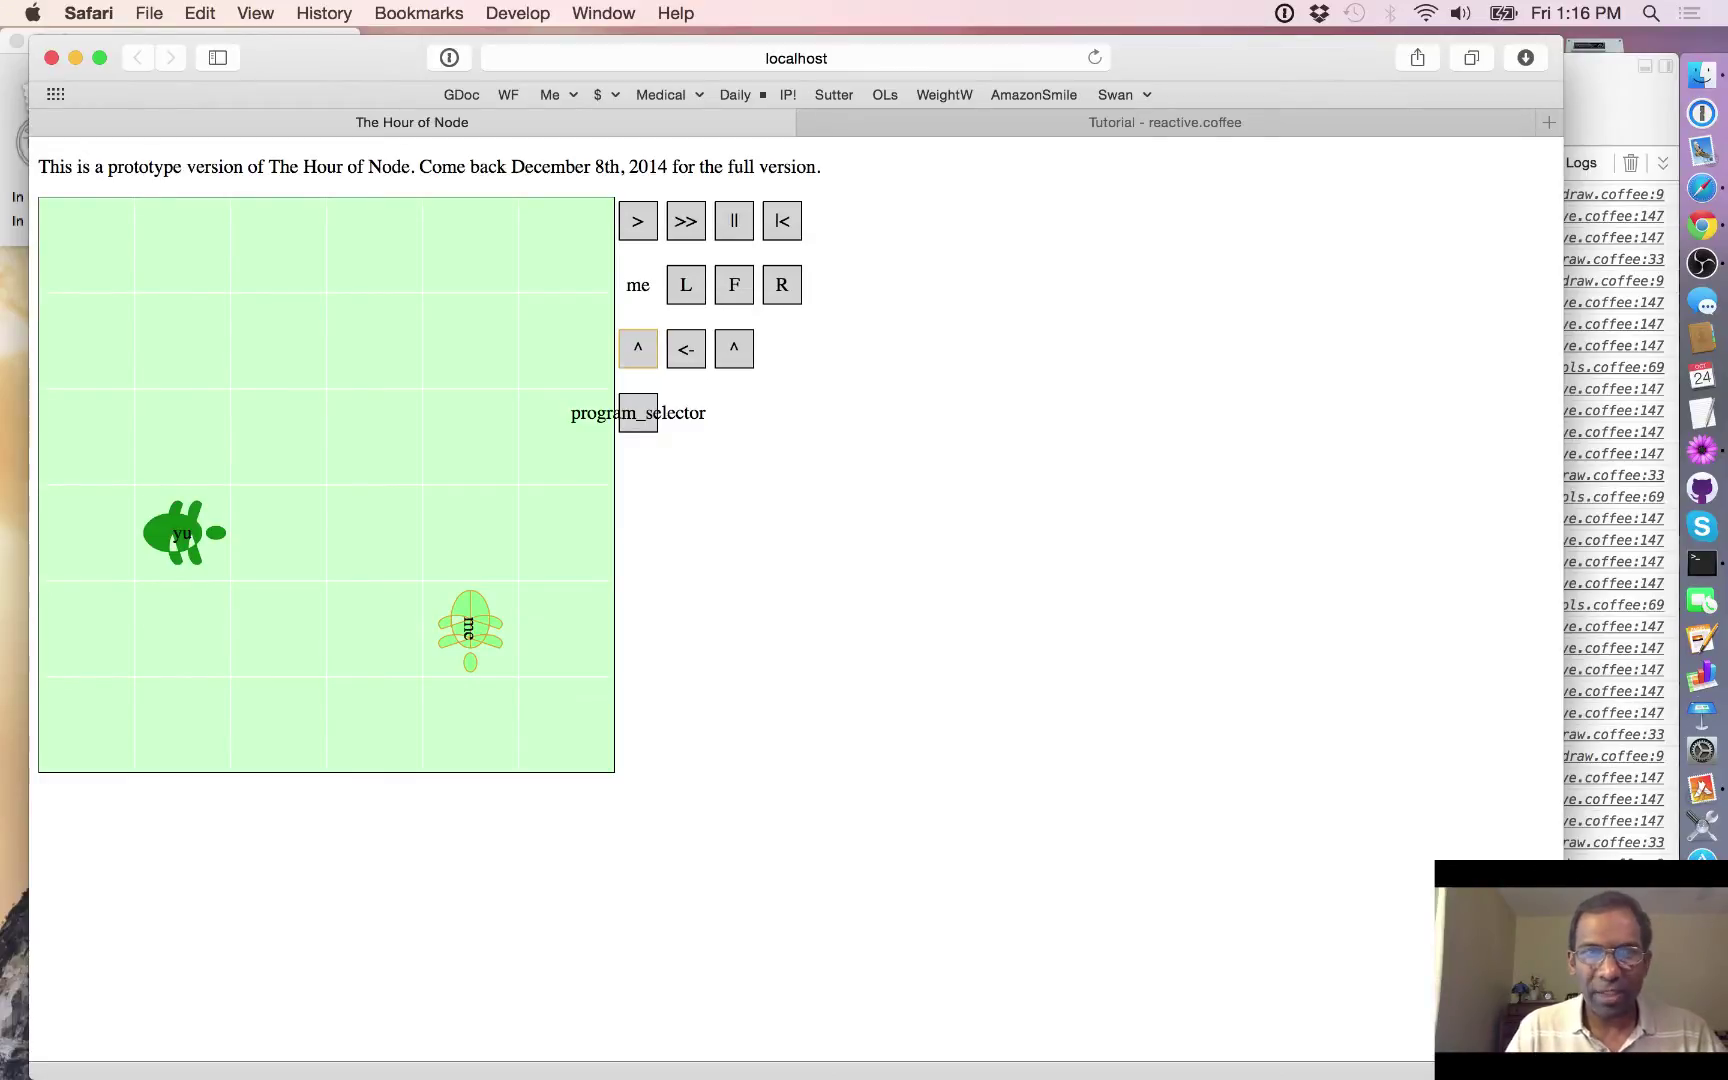
Run git commit -am with a message about dynamically updating the program array
click(1701, 564)
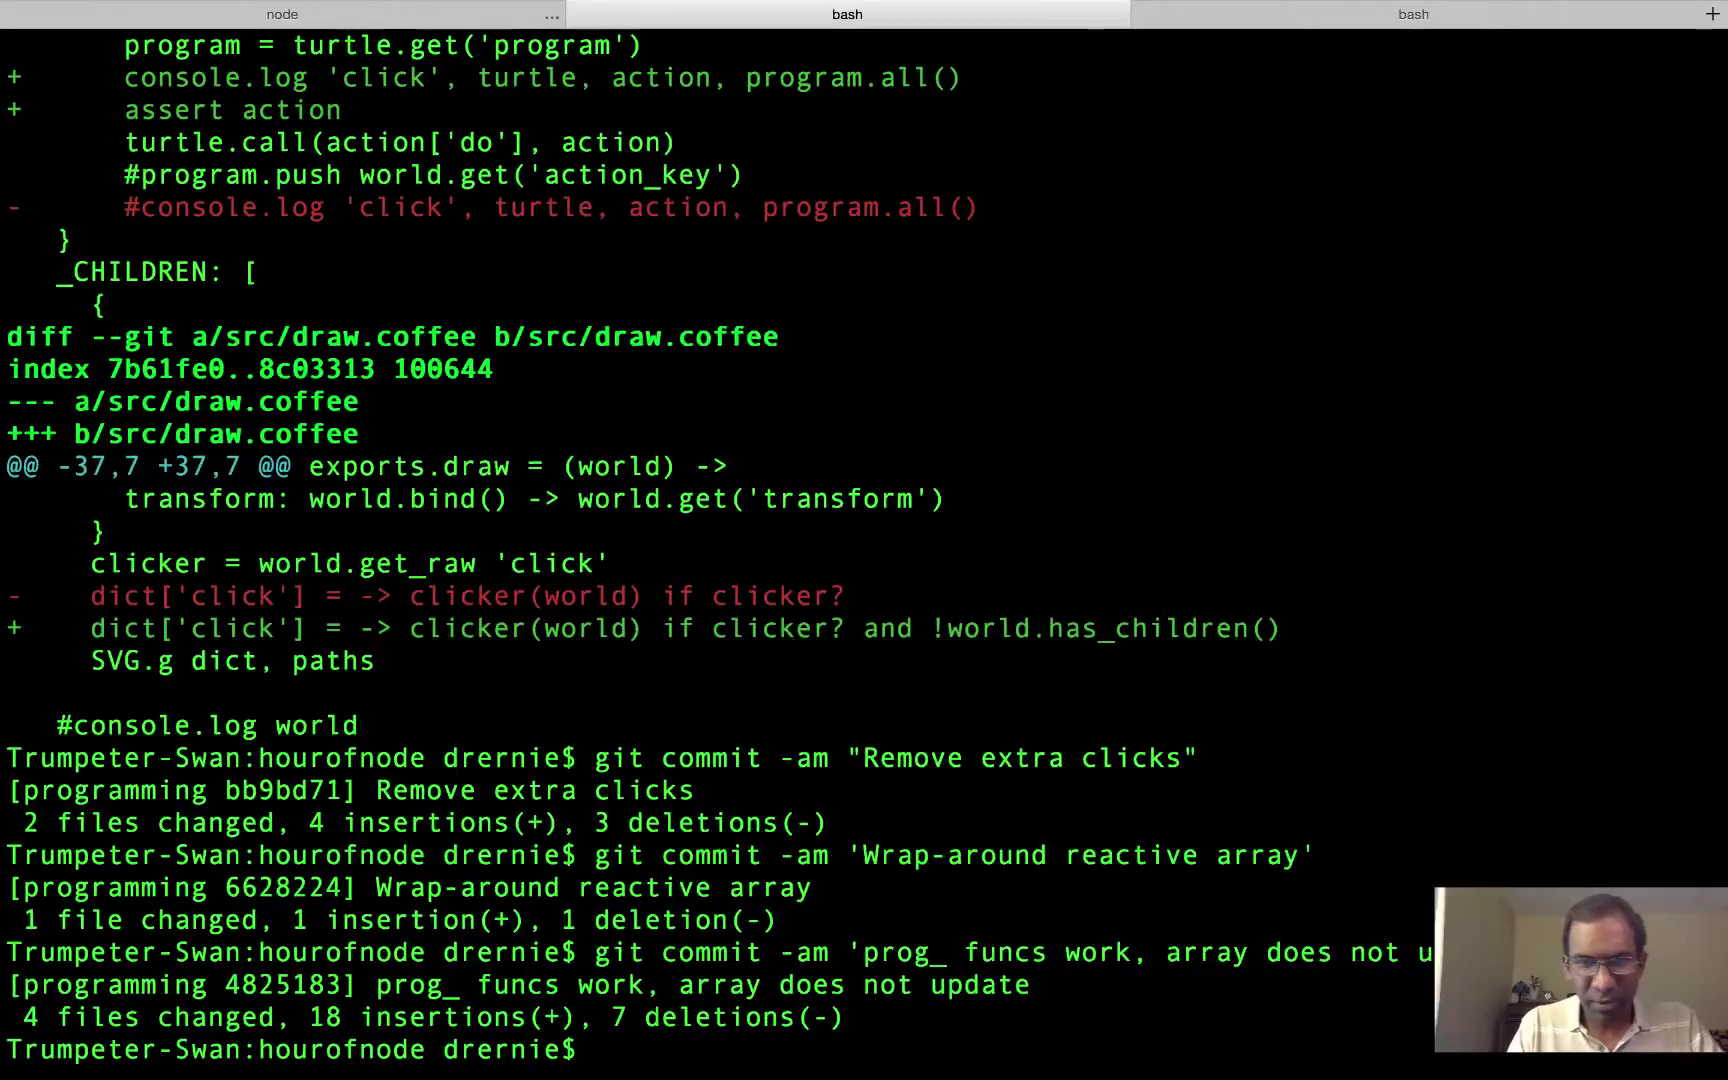
text(git commit)
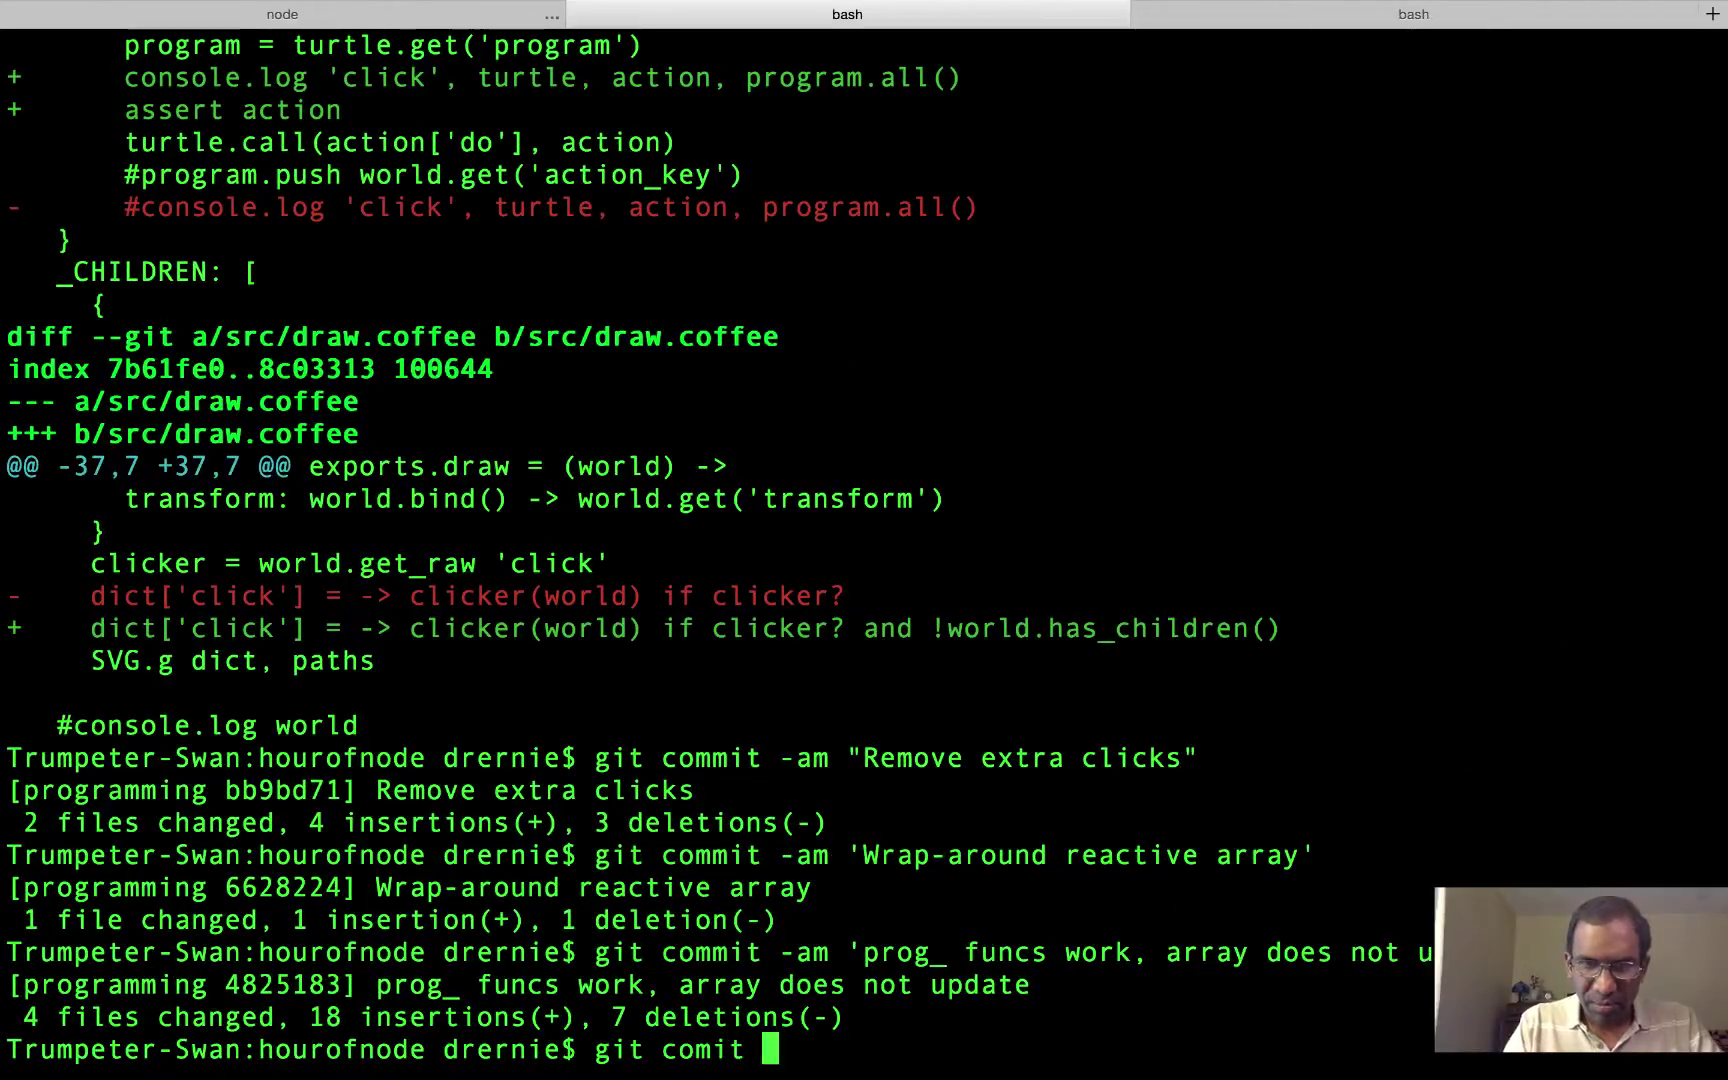
key(BackSpace)
key(BackSpace)
key(BackSpace)
text(mit -am 'Dynam)
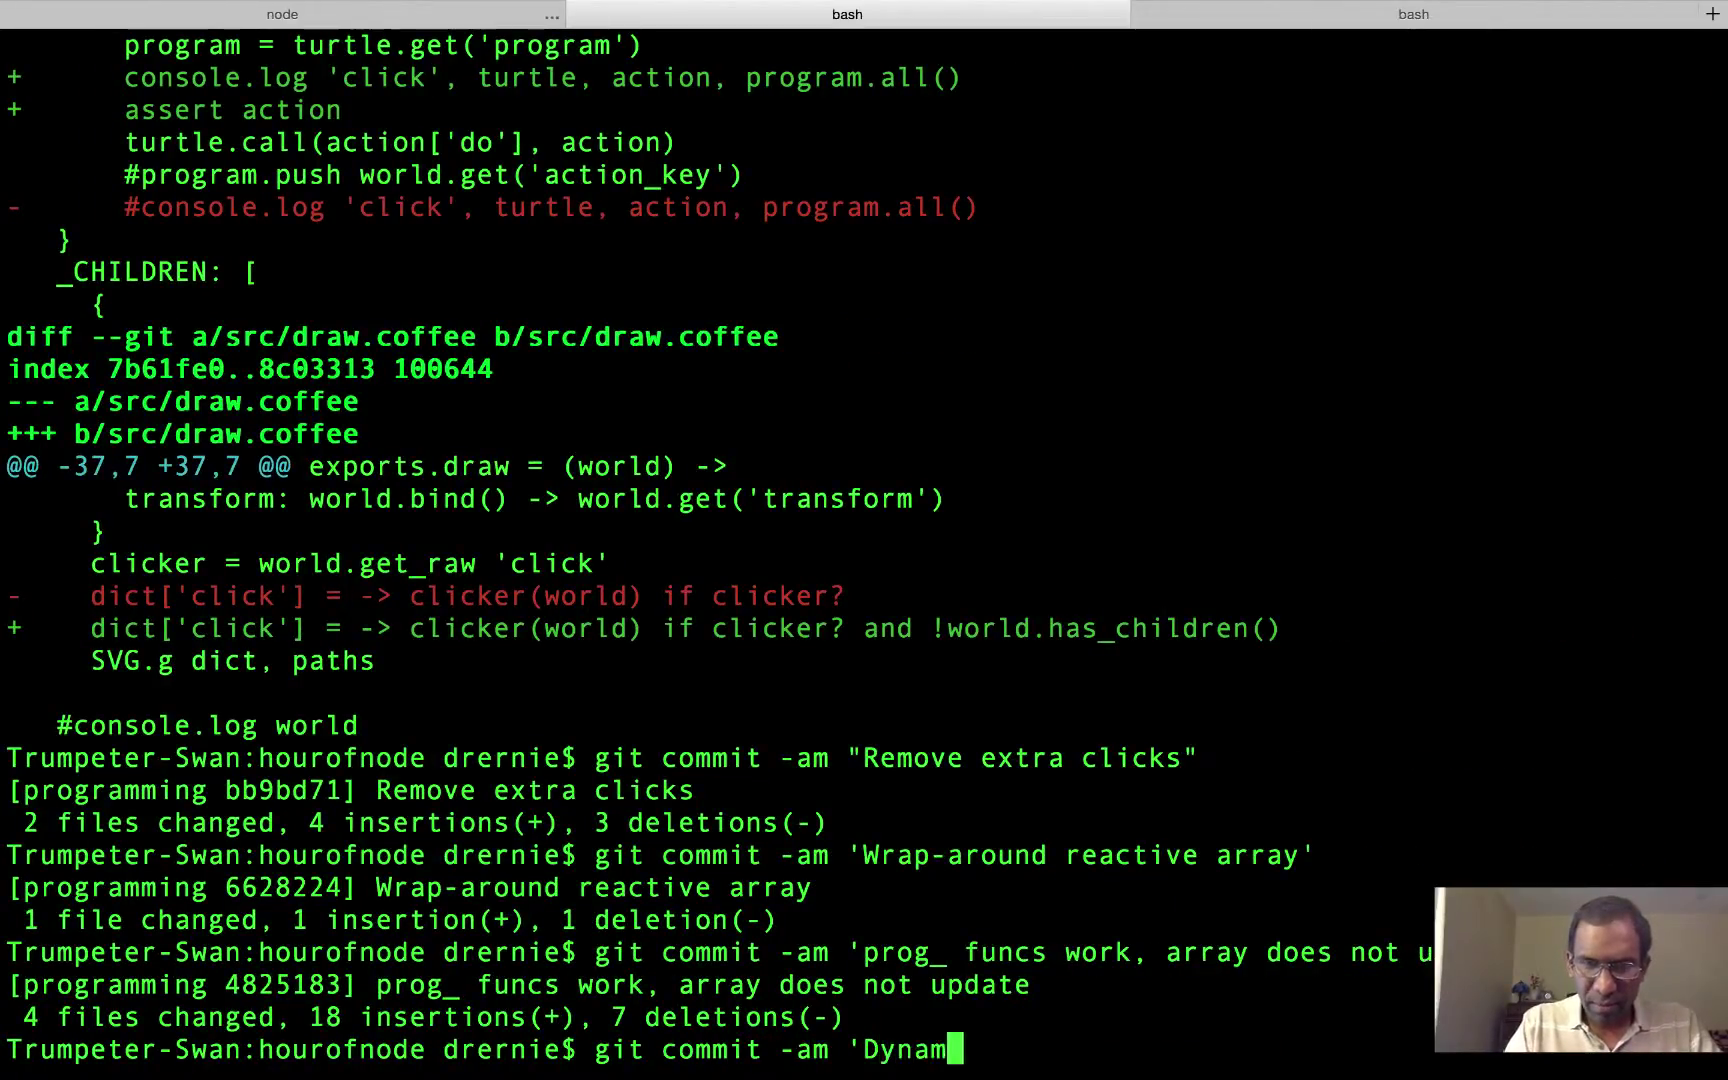
text(ically update program ar)
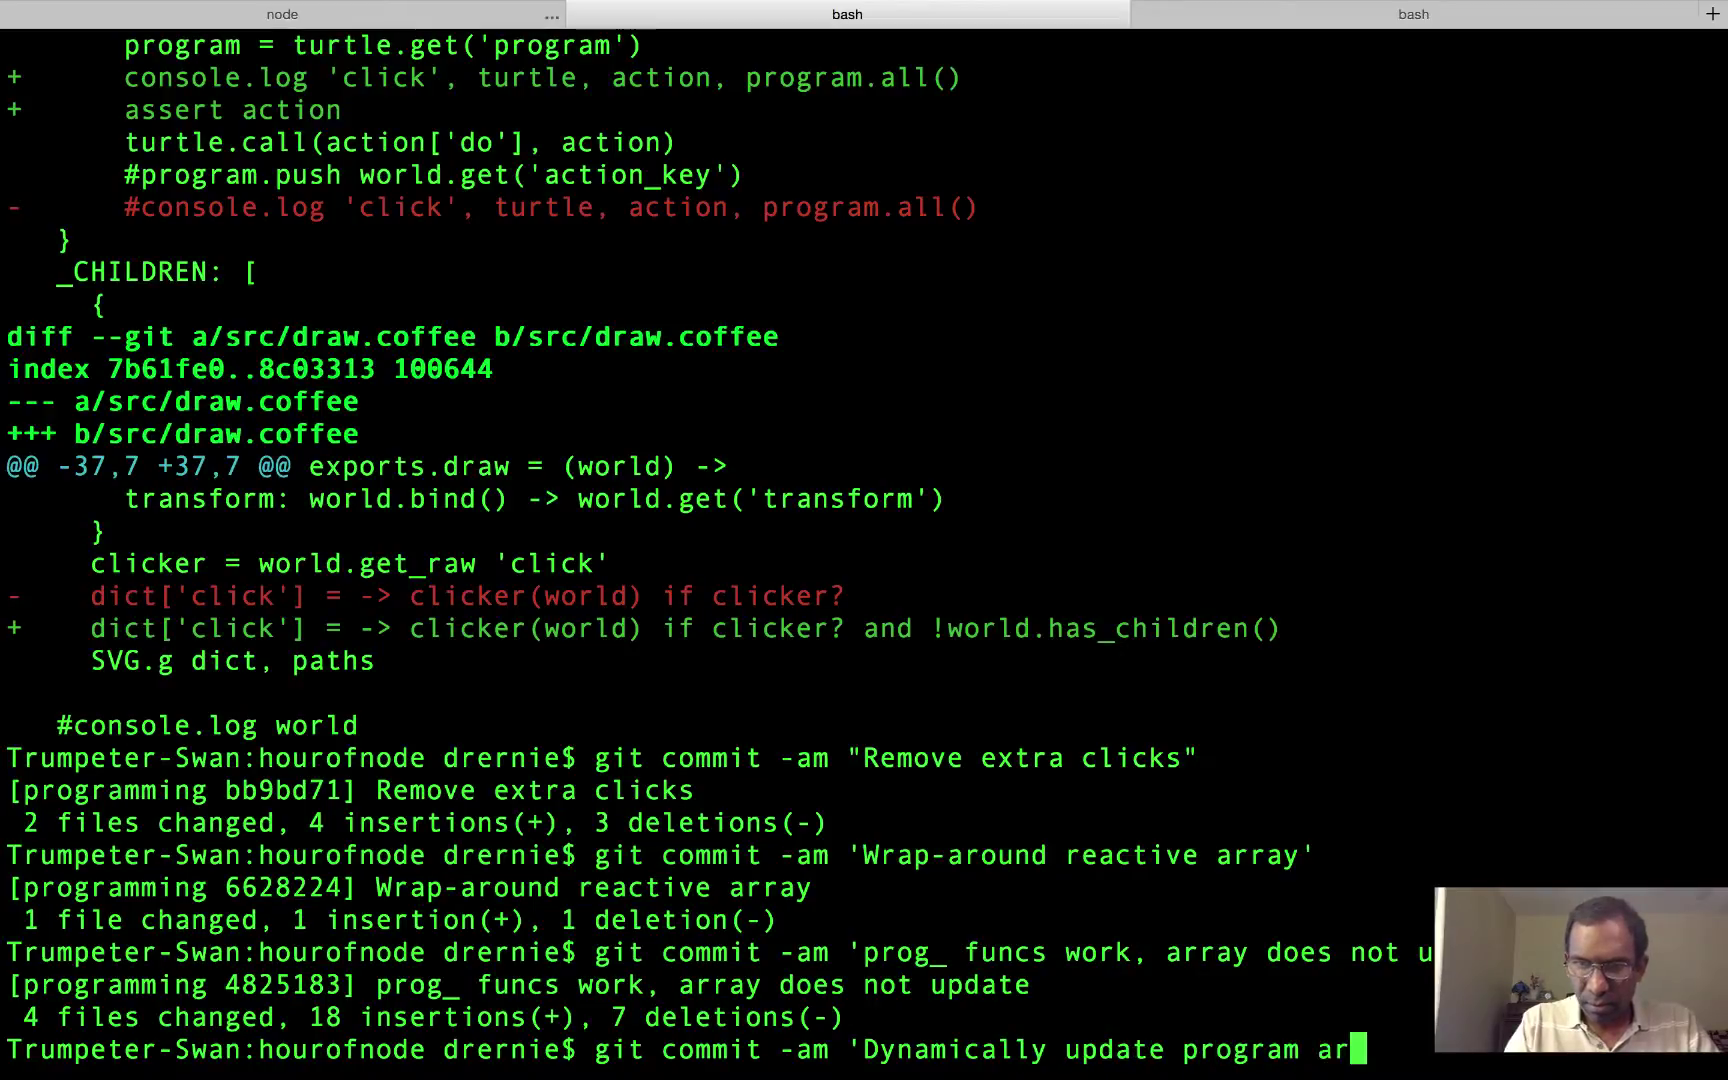
text(ray v)
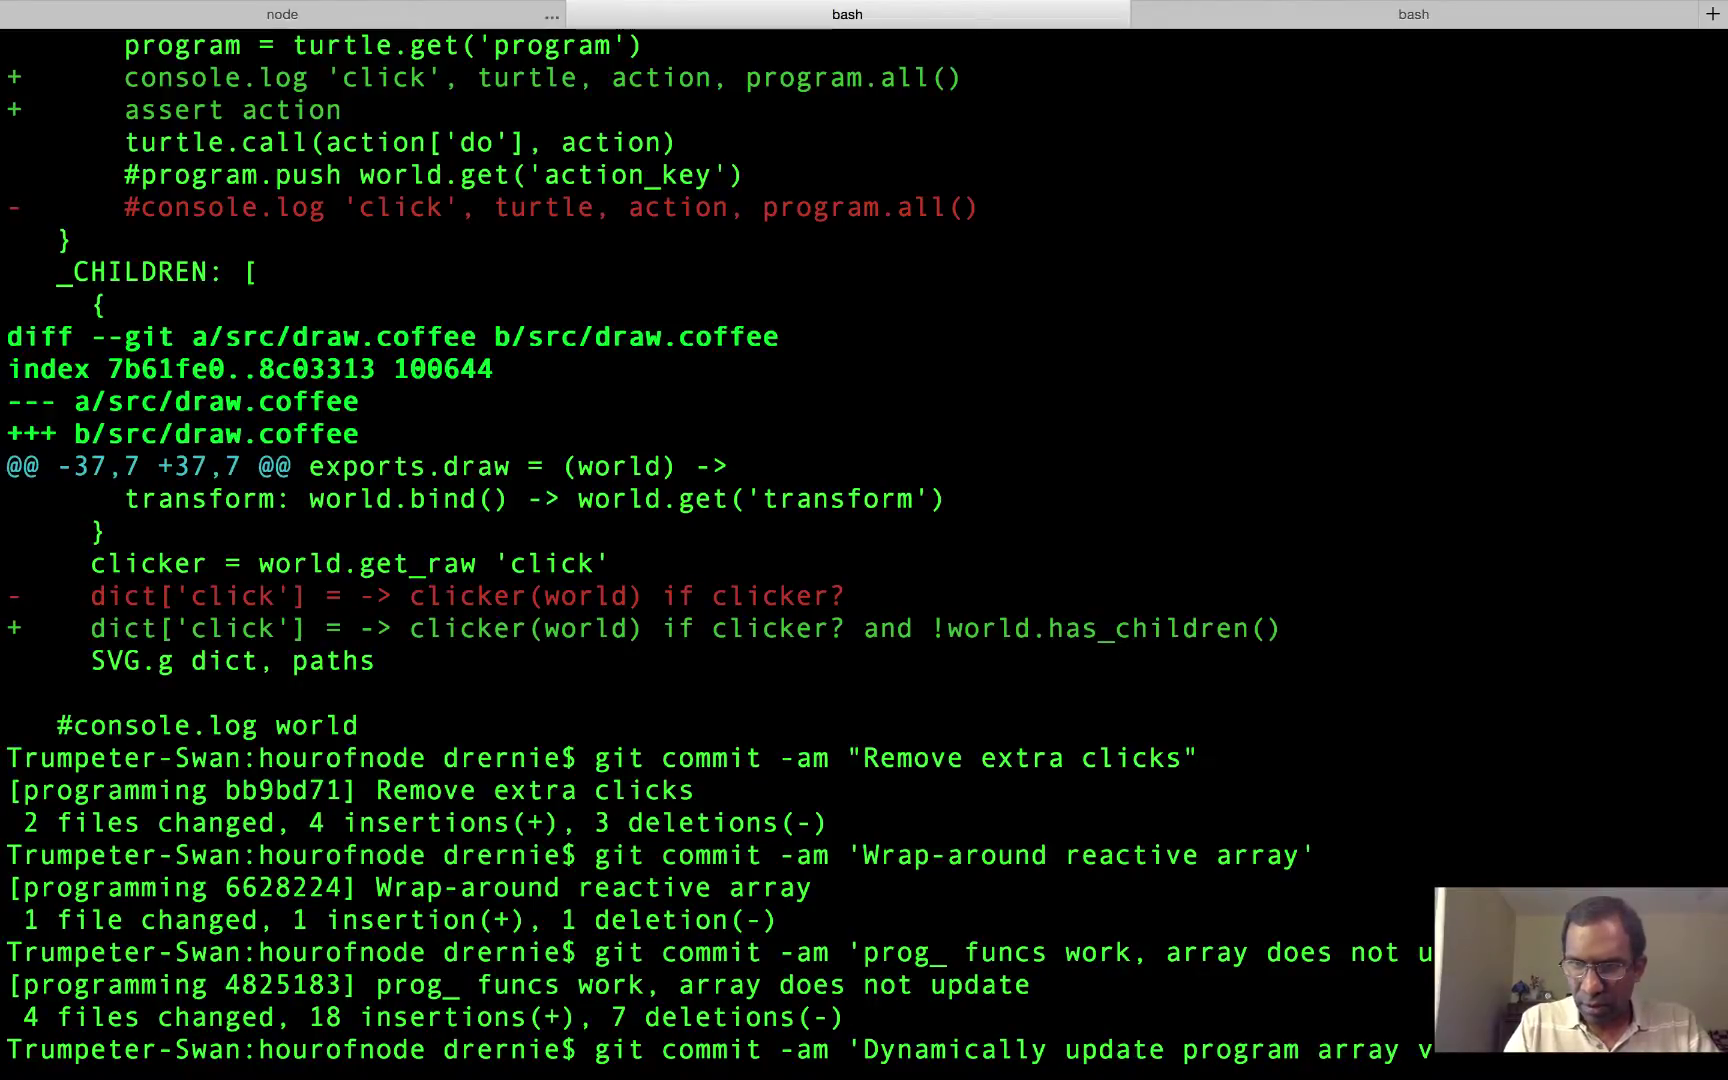
text(isually')
key(Return)
key(super+Tab)
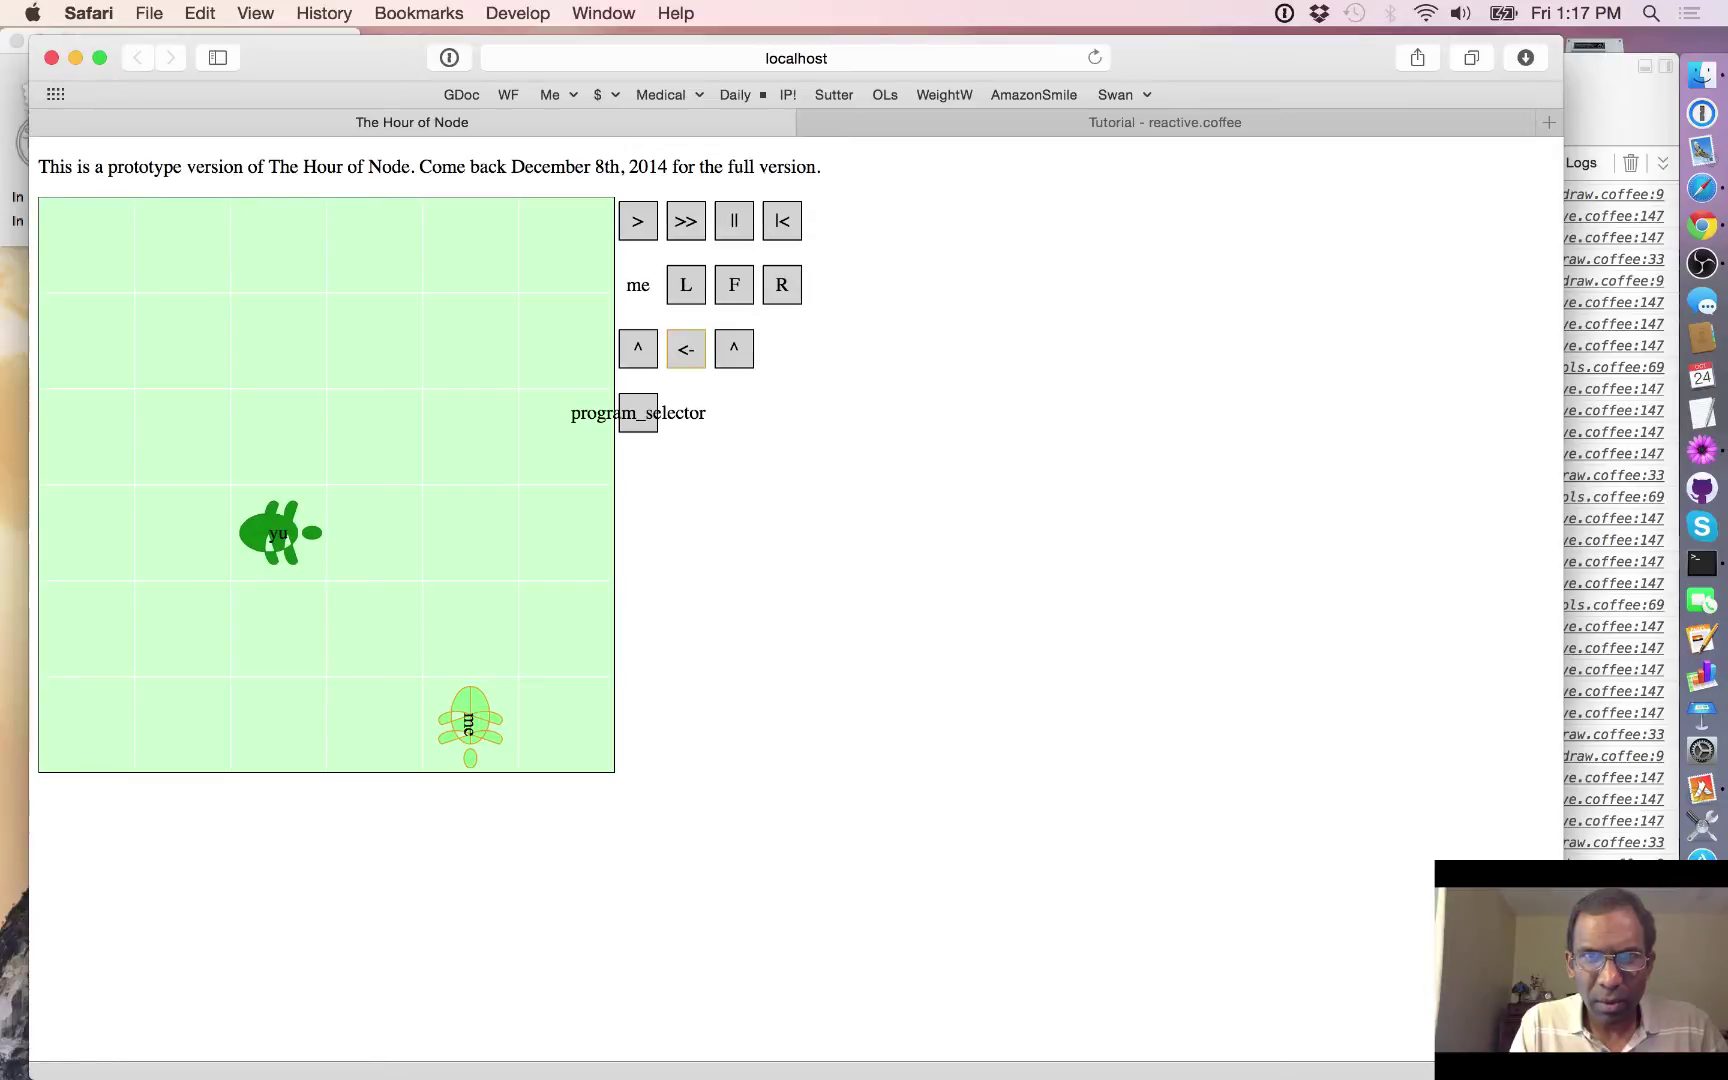
Append a -> right-turn instruction so the program reads ^, <-, ^, ->
key(Right)
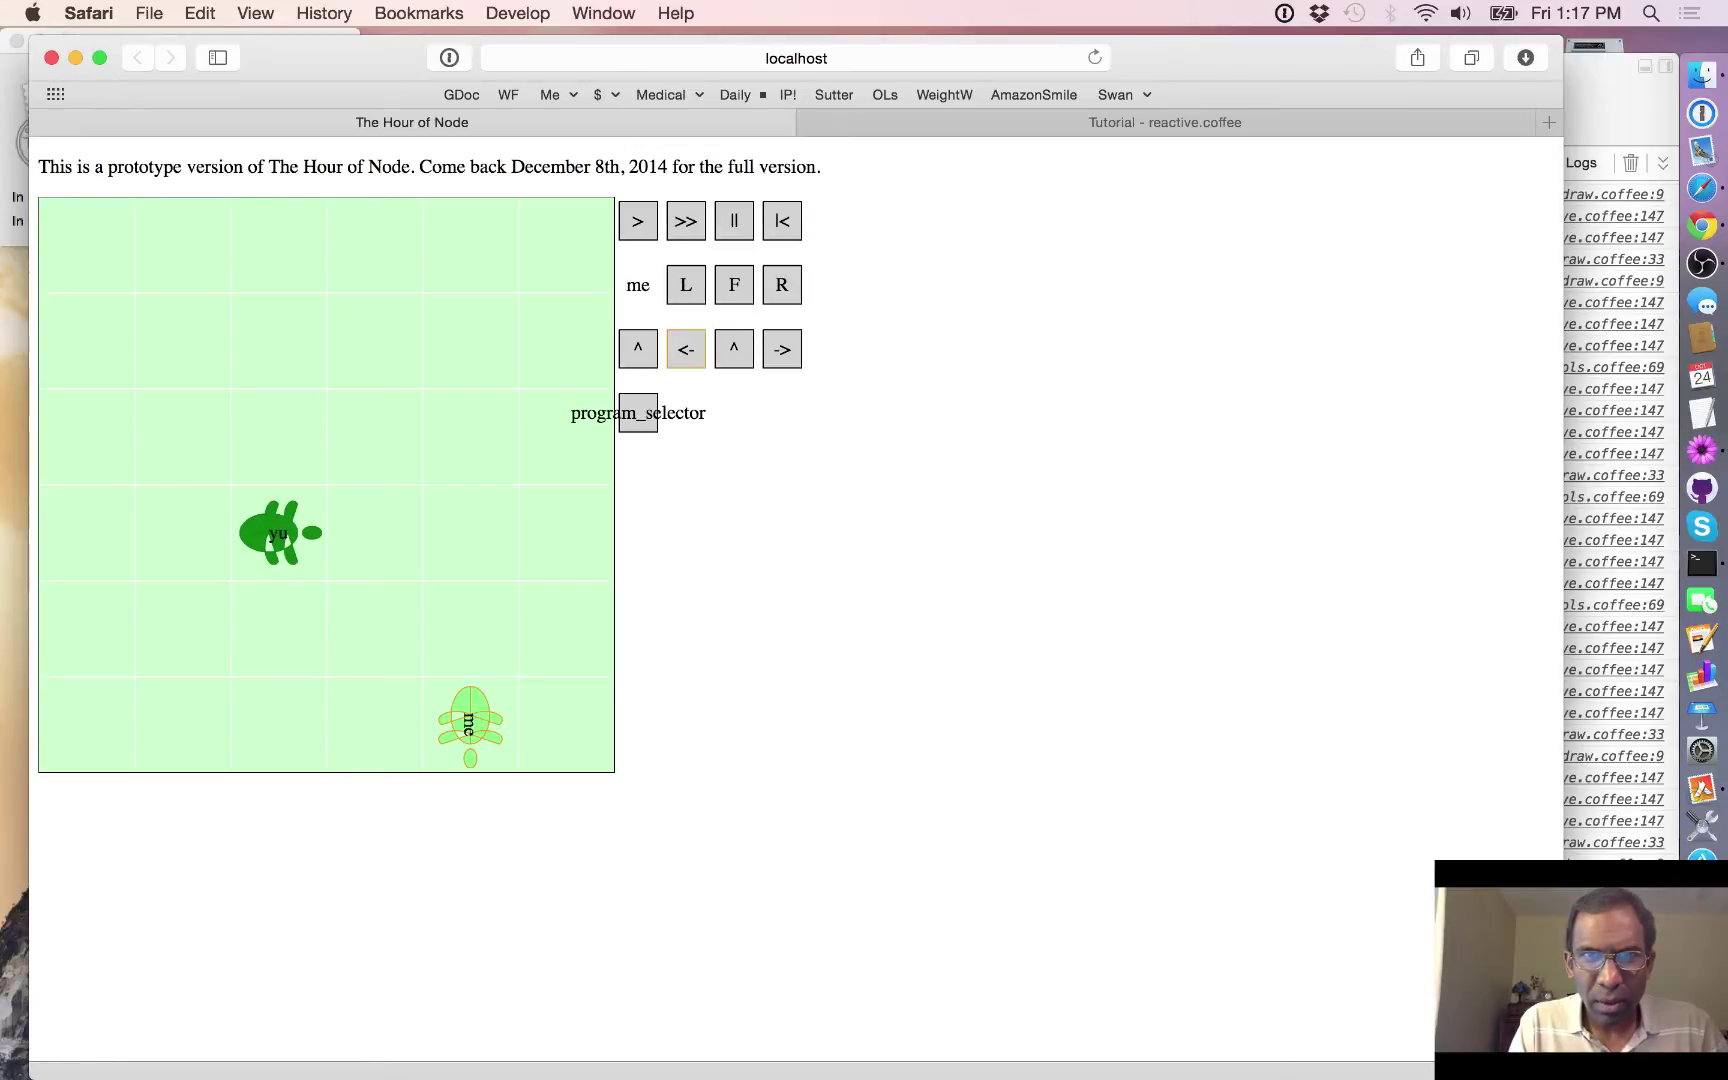